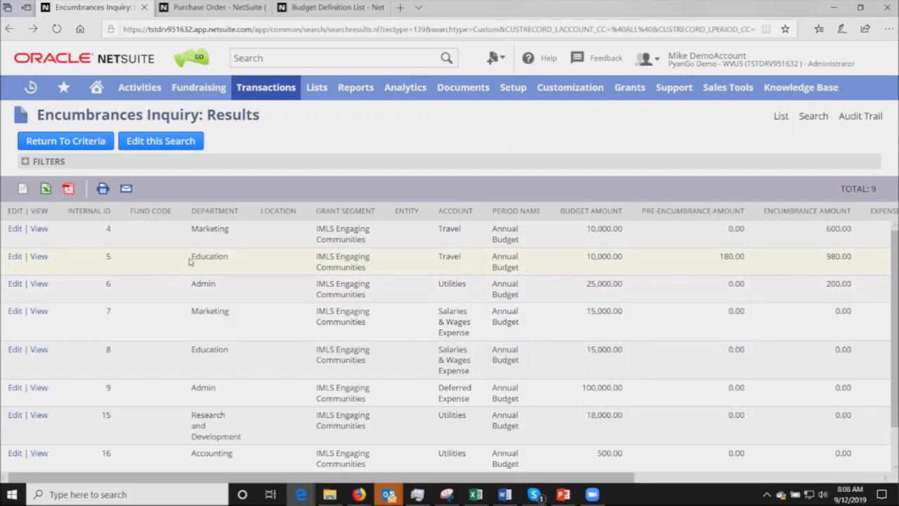
# Highlight the Education Travel line's department, grant, account, budget, 180.00 pre-encumbrance and 6,890.00 remaining amounts
pyautogui.moveTo(188, 260); pyautogui.dragTo(466, 268)
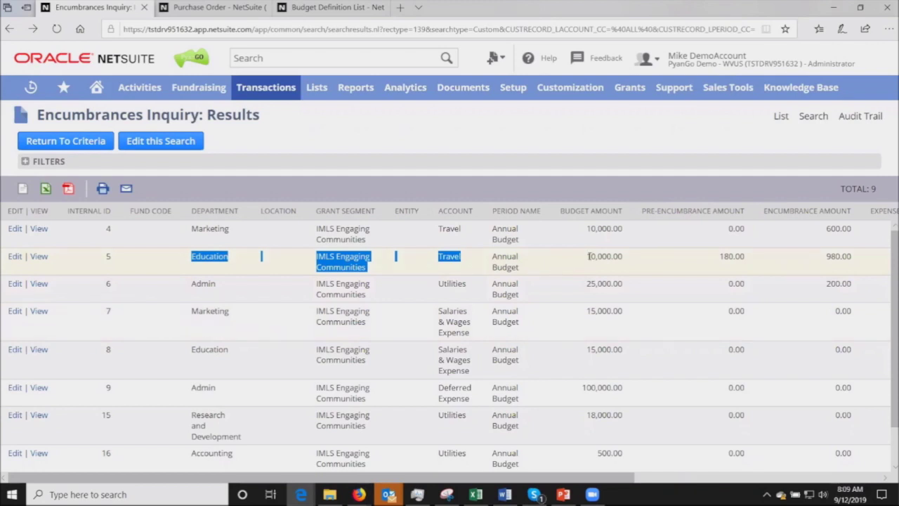
pyautogui.moveTo(590, 257); pyautogui.dragTo(631, 257)
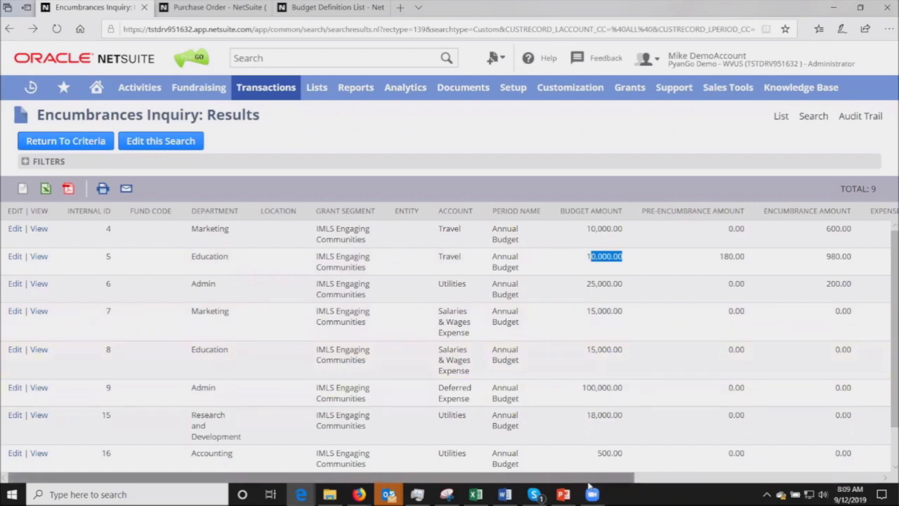
pyautogui.moveTo(587, 482); pyautogui.dragTo(832, 489)
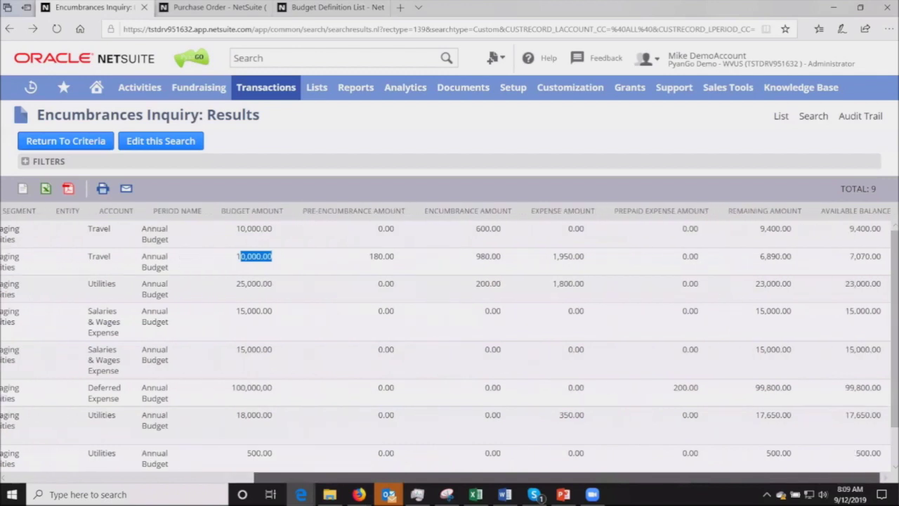
pyautogui.moveTo(371, 257); pyautogui.dragTo(598, 267)
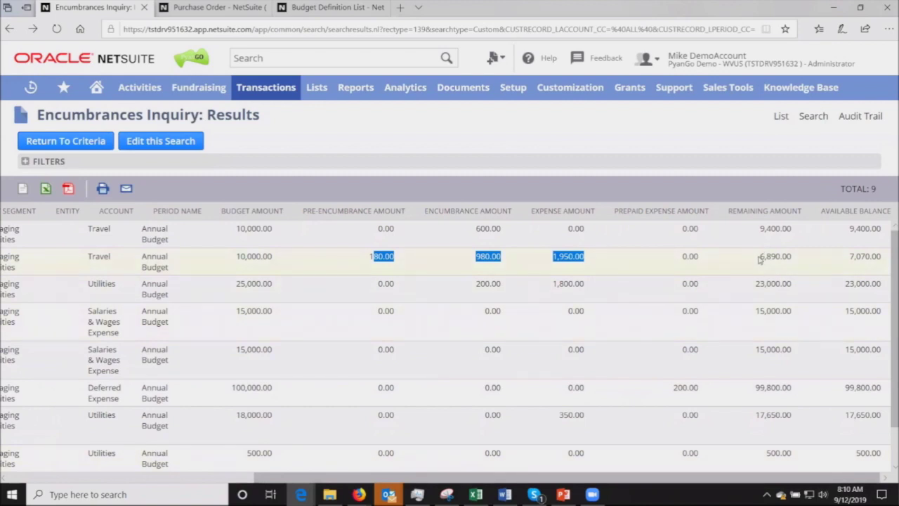
pyautogui.moveTo(763, 257); pyautogui.dragTo(845, 260)
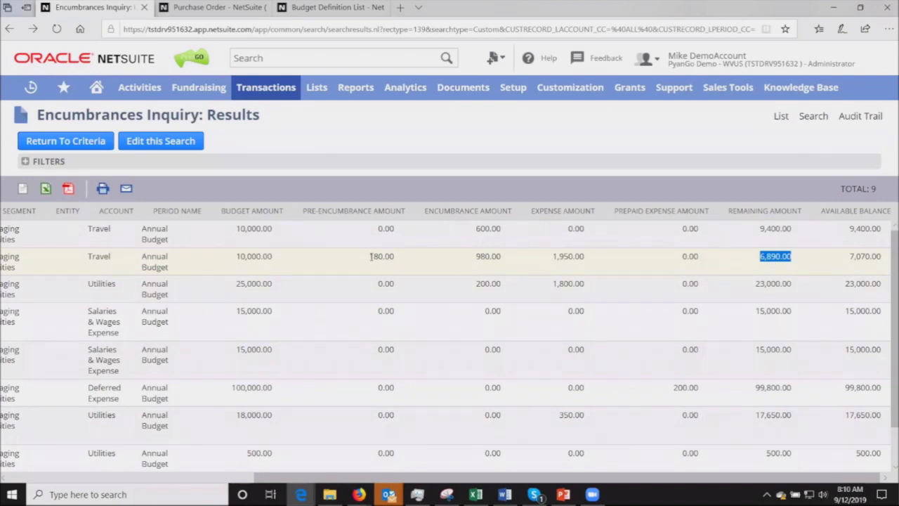
pyautogui.moveTo(371, 257); pyautogui.dragTo(405, 257)
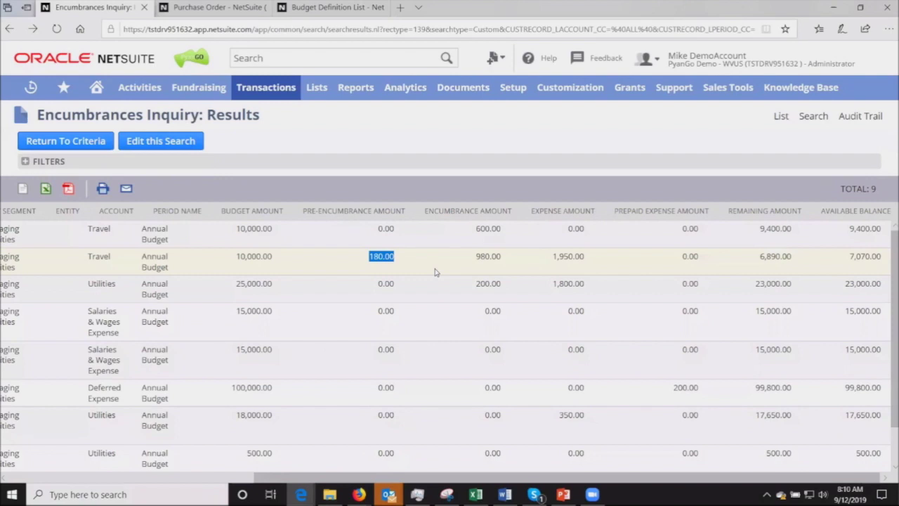
pyautogui.moveTo(854, 257); pyautogui.dragTo(887, 265)
# Recheck the 180.00, 980.00 and 1,950.00 Travel amounts, then switch to purchase order 1219
pyautogui.tripleClick(884, 265)
pyautogui.click(861, 264)
pyautogui.moveTo(397, 258); pyautogui.dragTo(366, 257)
pyautogui.moveTo(476, 256); pyautogui.dragTo(616, 265)
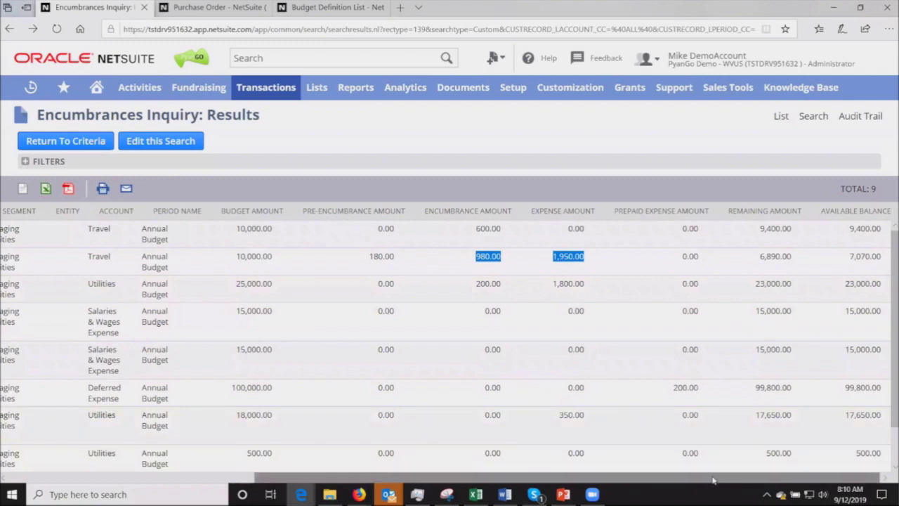
pyautogui.moveTo(713, 481); pyautogui.dragTo(618, 477)
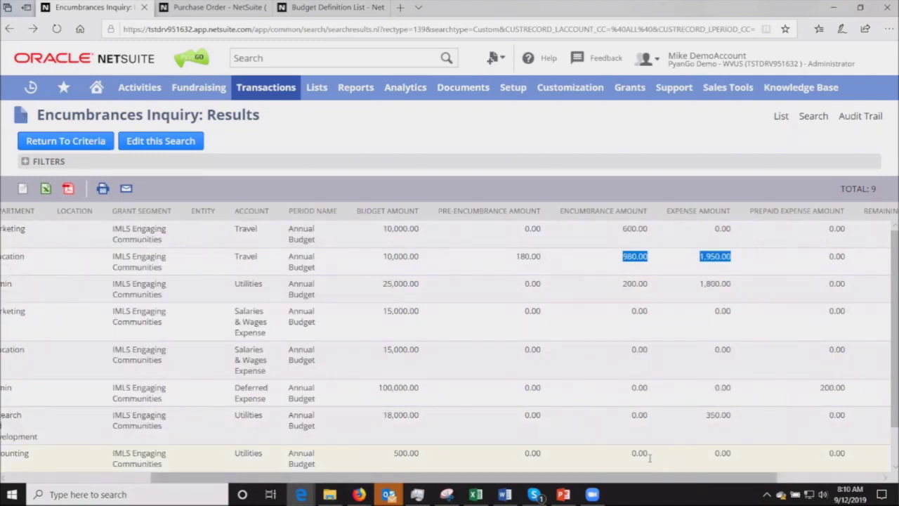
pyautogui.hscroll(-3, 200, 8)
pyautogui.click(200, 8)
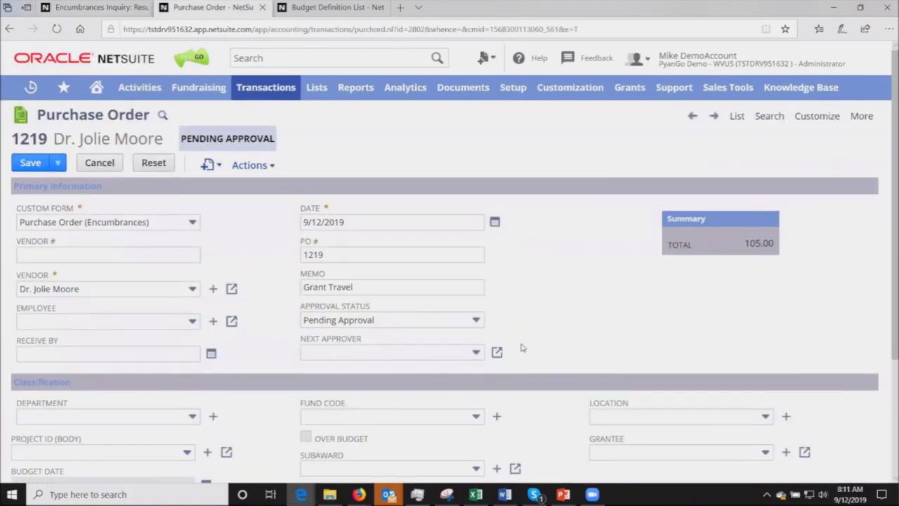
# Change the PO 1219 6140 Travel expense amount from 105.00 to 9,999.00
pyautogui.scroll(-3, 281, 310)
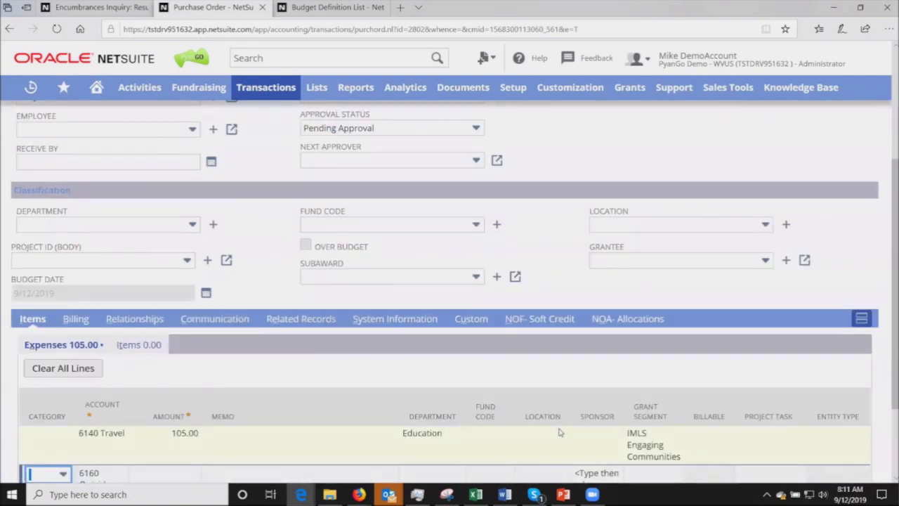
pyautogui.scroll(-1, 560, 432)
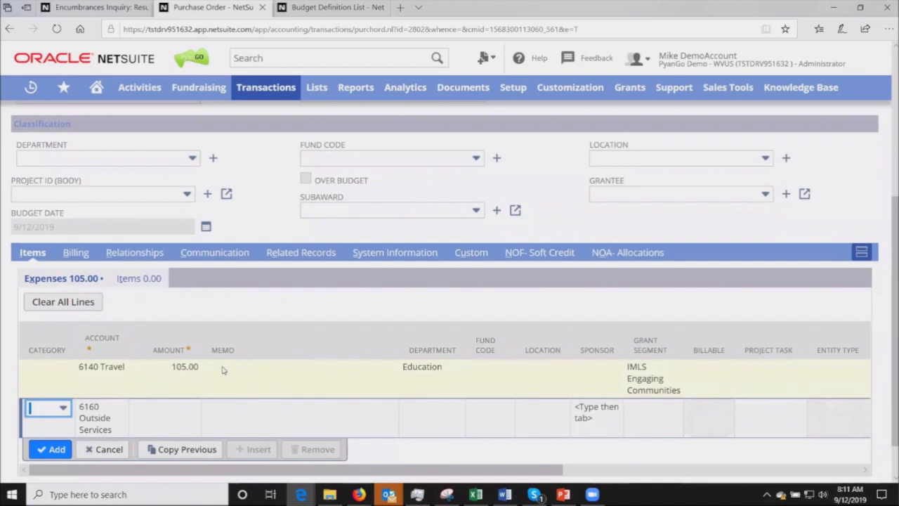
pyautogui.click(175, 376)
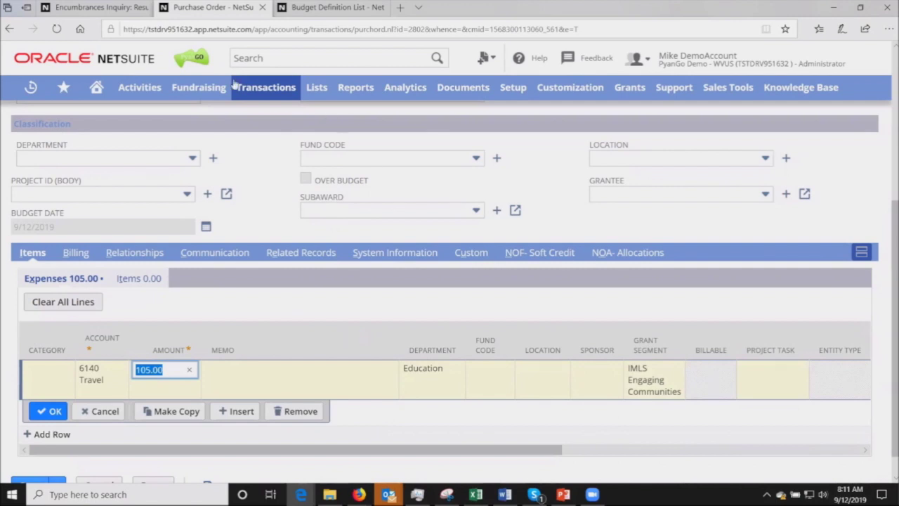
pyautogui.write('9999')
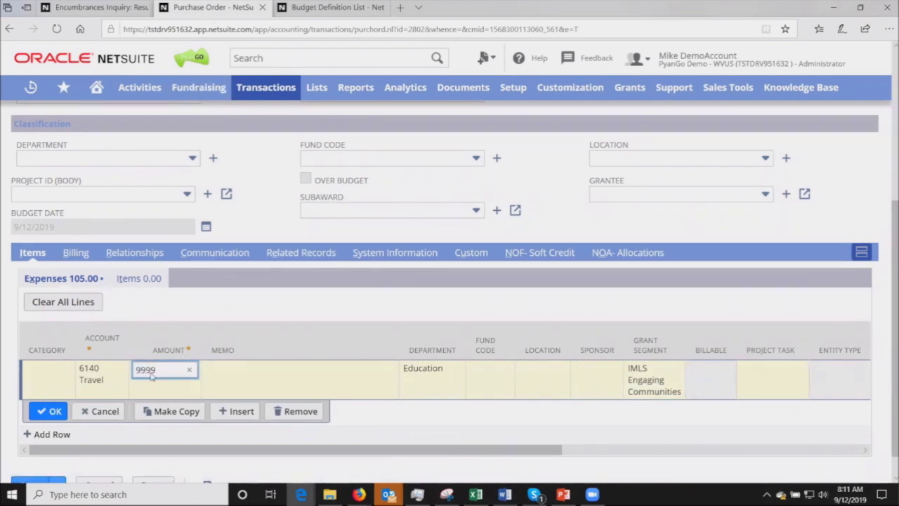
pyautogui.press('Tab')
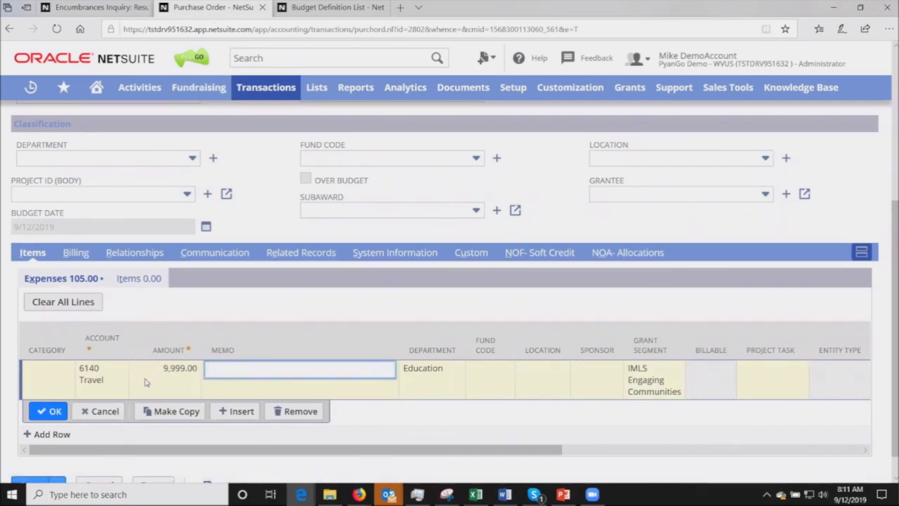
pyautogui.click(46, 412)
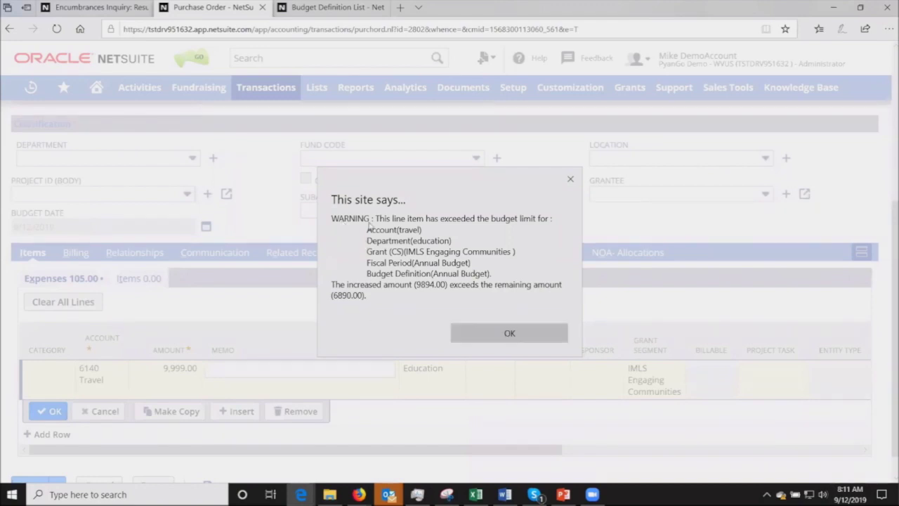
# Accept the budget warning, confirm the 9,999.00 Travel line shows Over Budget: Yes, and reopen it
pyautogui.click(512, 336)
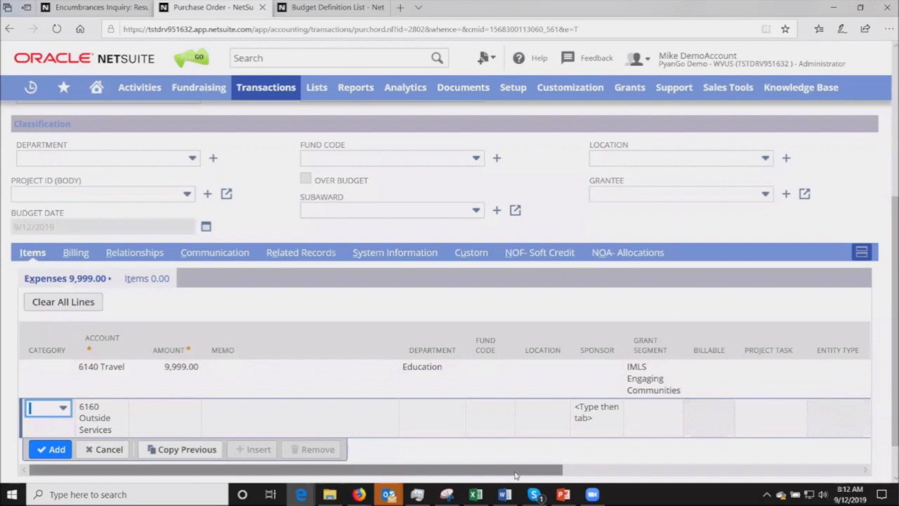
pyautogui.moveTo(517, 476); pyautogui.dragTo(717, 477)
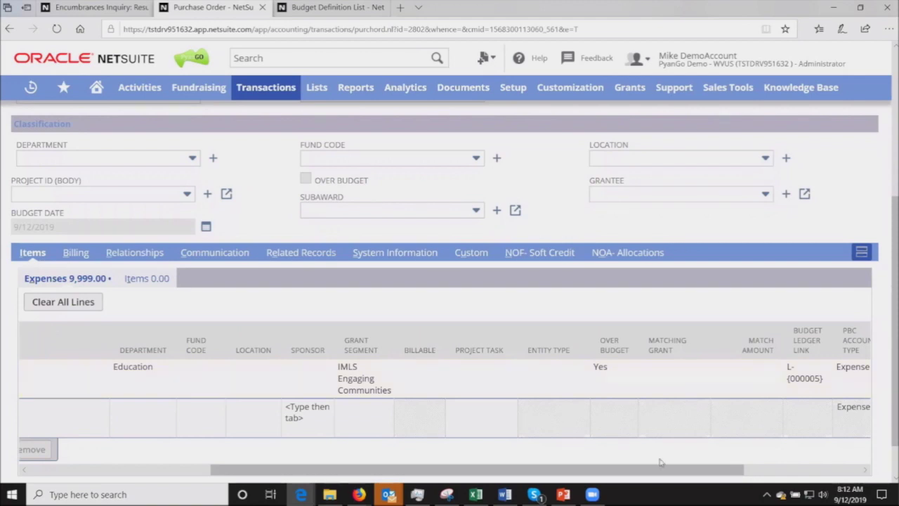
pyautogui.moveTo(666, 470); pyautogui.dragTo(510, 472)
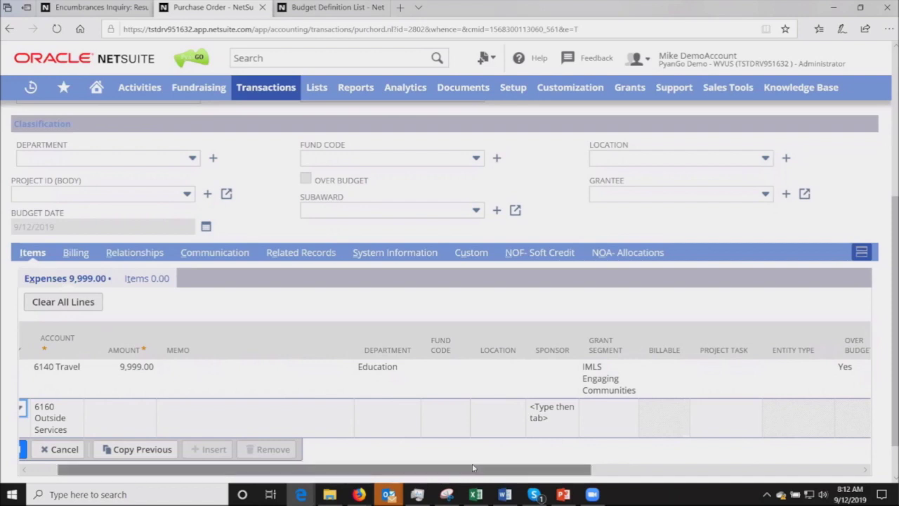
pyautogui.moveTo(503, 470); pyautogui.dragTo(475, 469)
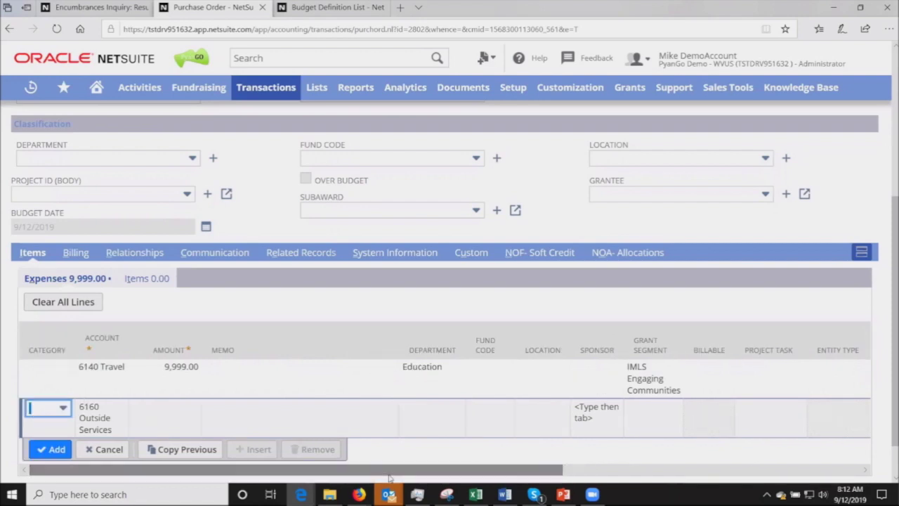
pyautogui.click(181, 366)
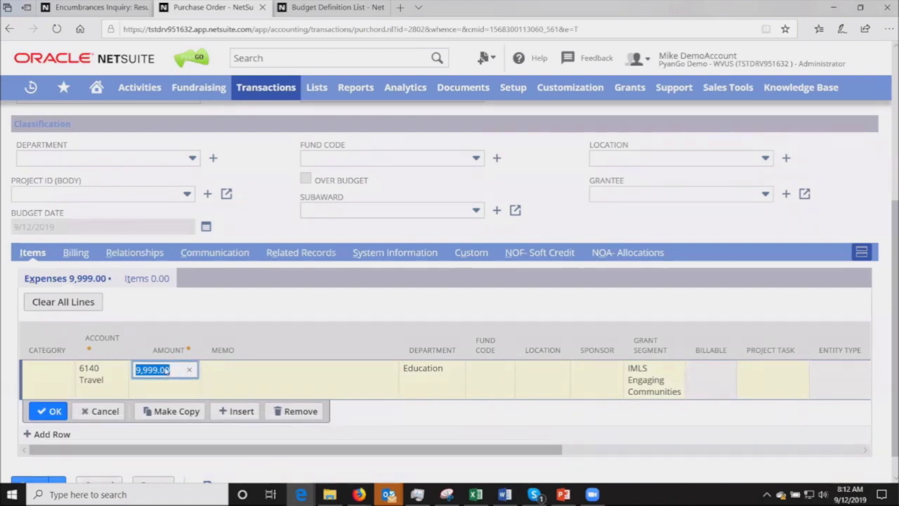
# Lower the 6140 Travel expense line amount to 115.00
pyautogui.write('115')
pyautogui.press('Tab')
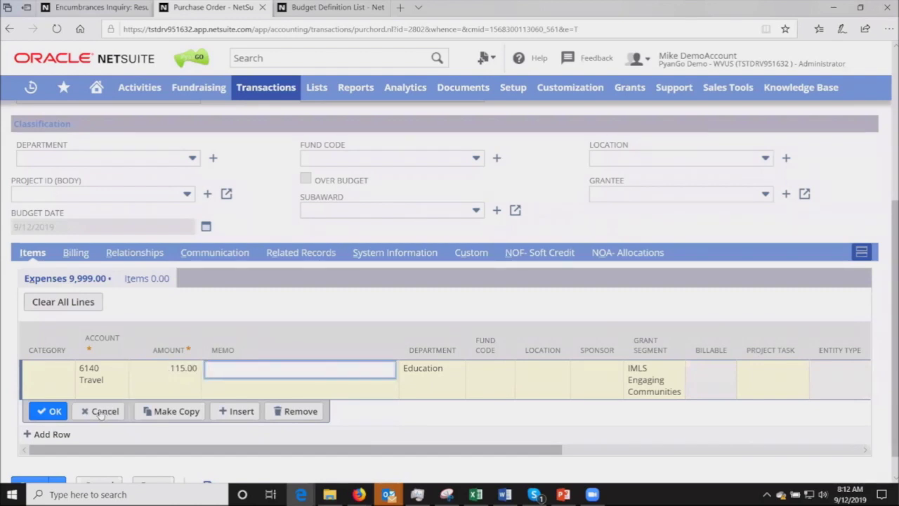
pyautogui.click(49, 411)
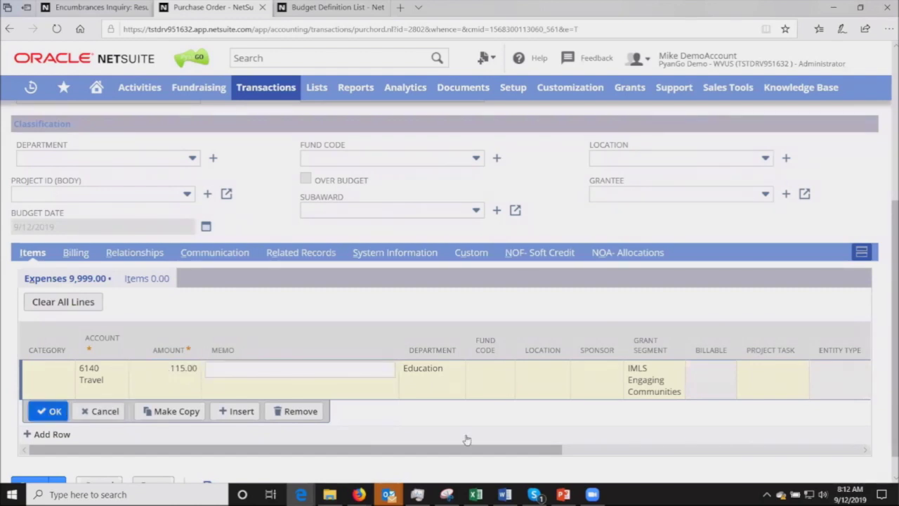
pyautogui.moveTo(439, 471)
pyautogui.mouseDown()
pyautogui.moveTo(641, 469)
pyautogui.moveTo(436, 470)
pyautogui.mouseUp()
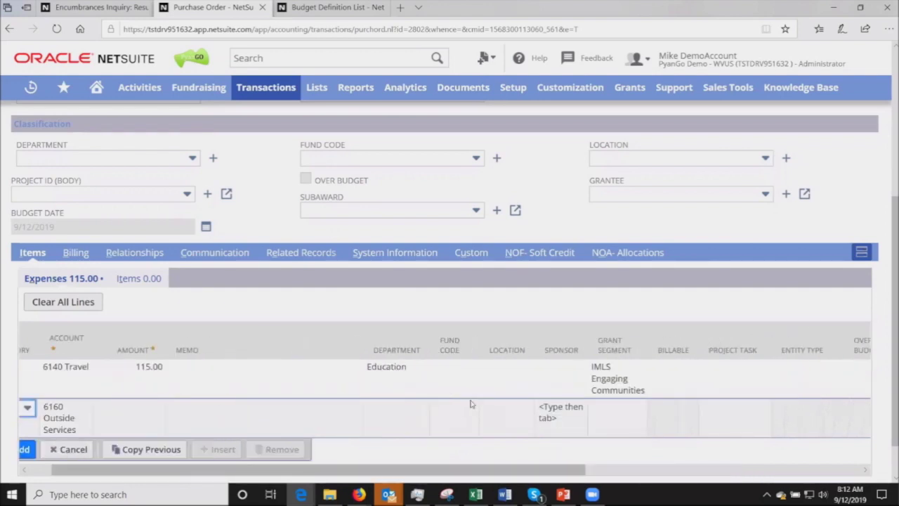
# Set Approval Status to Approved and save purchase order 1219
pyautogui.scroll(5, 471, 404)
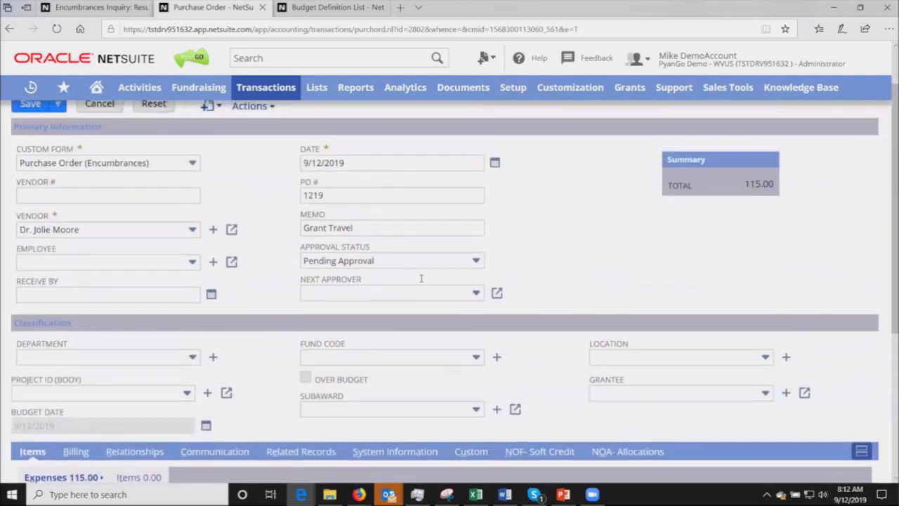
pyautogui.click(364, 260)
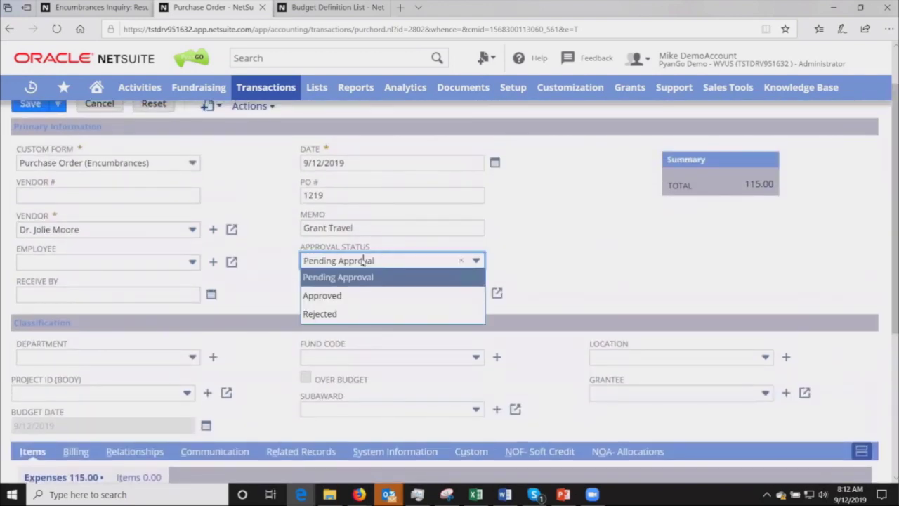
pyautogui.click(346, 298)
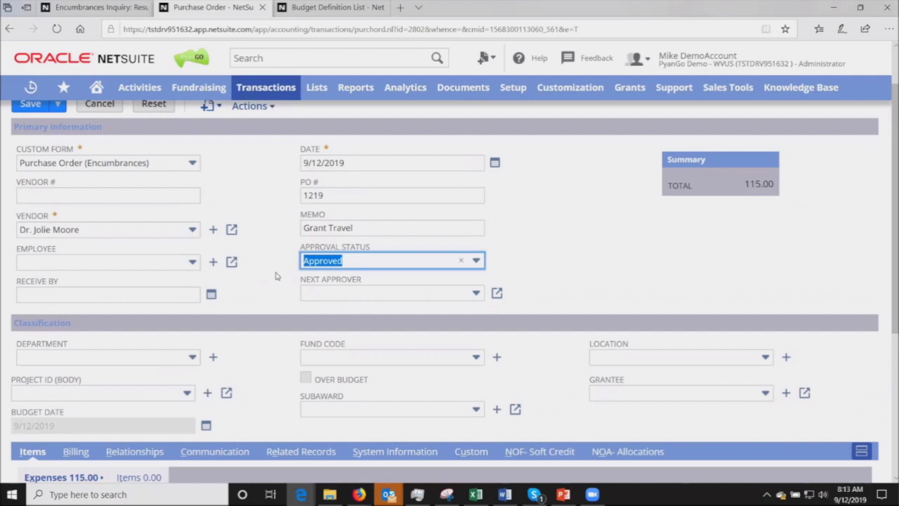
pyautogui.scroll(1, 276, 275)
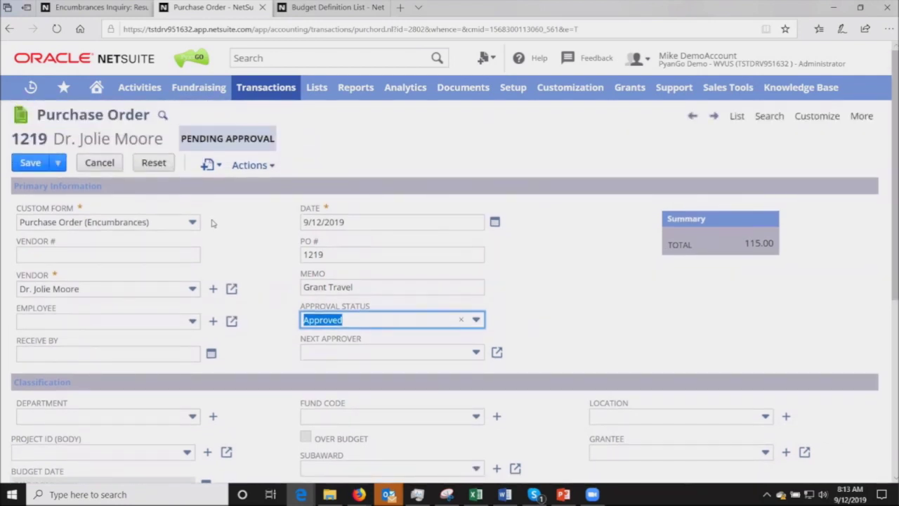
pyautogui.click(30, 164)
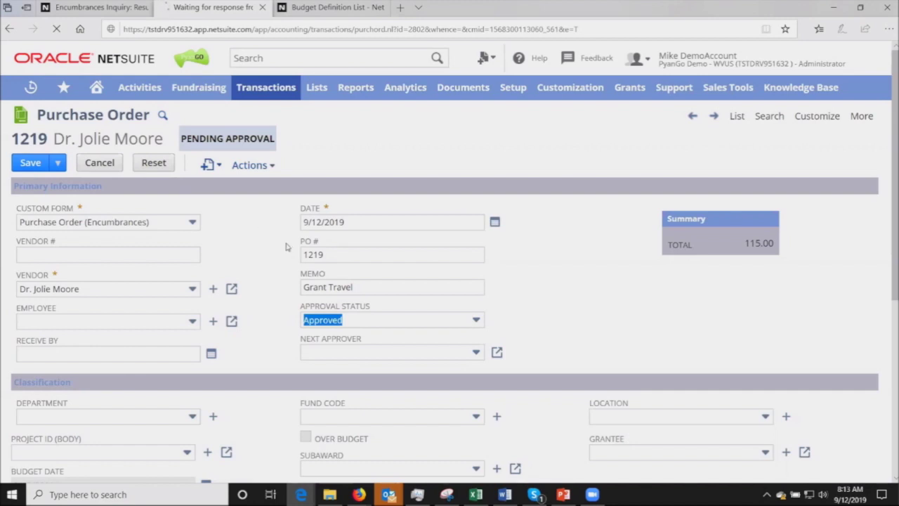
# In the encumbrances inquiry, note the Education row's 75.00 pre-encumbrance and open its ledger
pyautogui.hotkey('ctrl', 'shift', 'Tab')
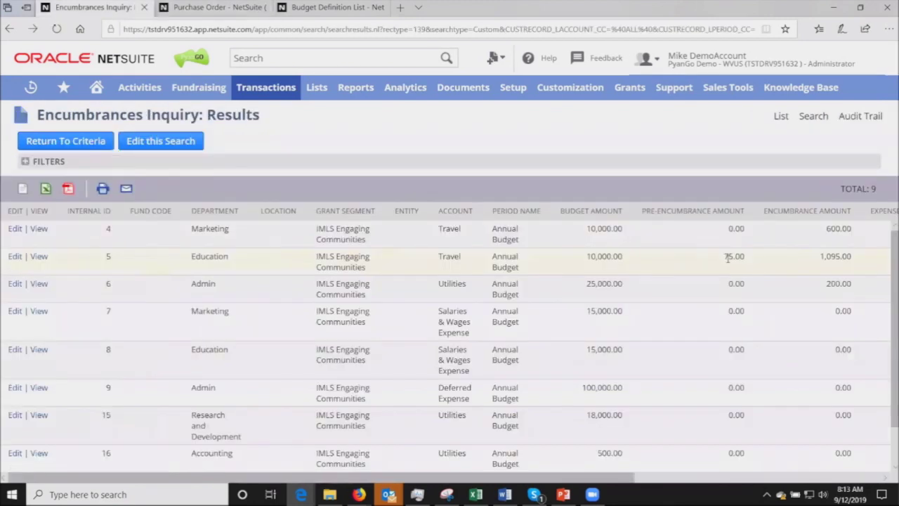
pyautogui.doubleClick(747, 260)
pyautogui.click(40, 258)
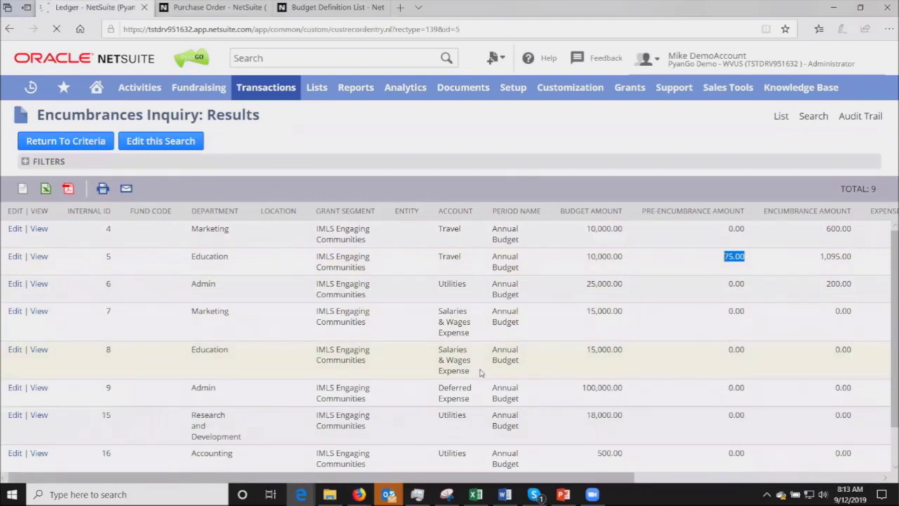
# Review ledger entries: 105.00 pre-encumbrance, its -105.00 reversal, and the 115.00 encumbrance
pyautogui.scroll(-2, 492, 379)
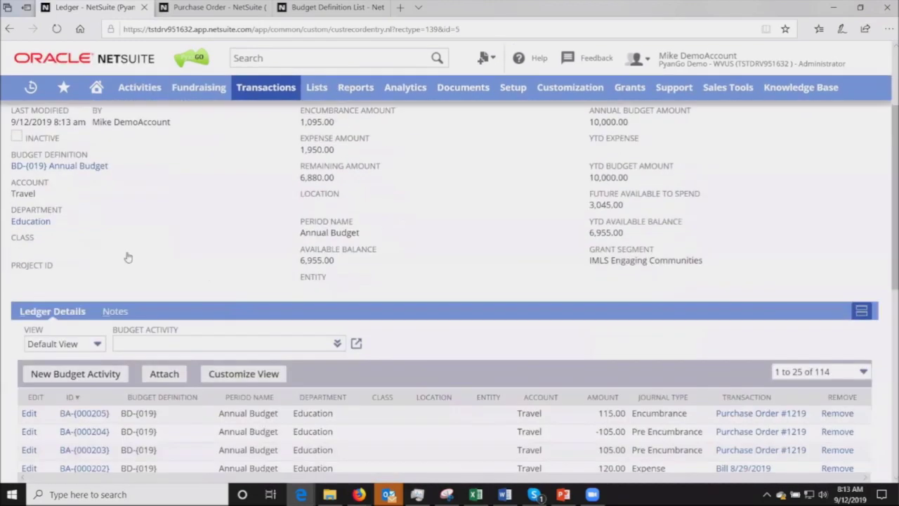
pyautogui.scroll(-1, 128, 258)
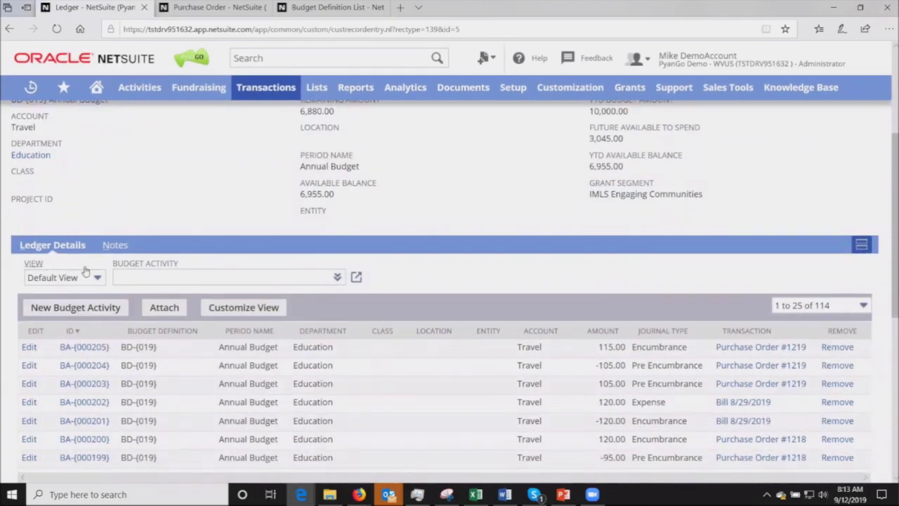
pyautogui.scroll(-1, 85, 270)
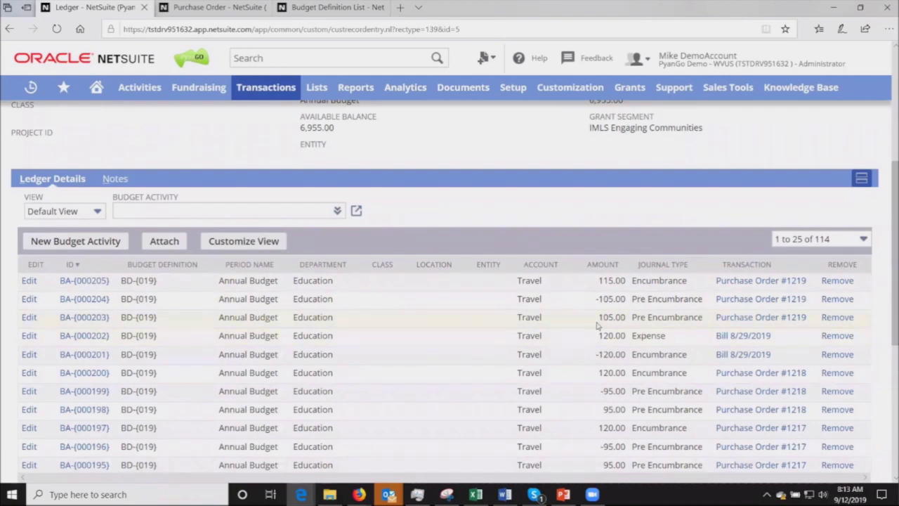
pyautogui.moveTo(600, 317); pyautogui.dragTo(711, 320)
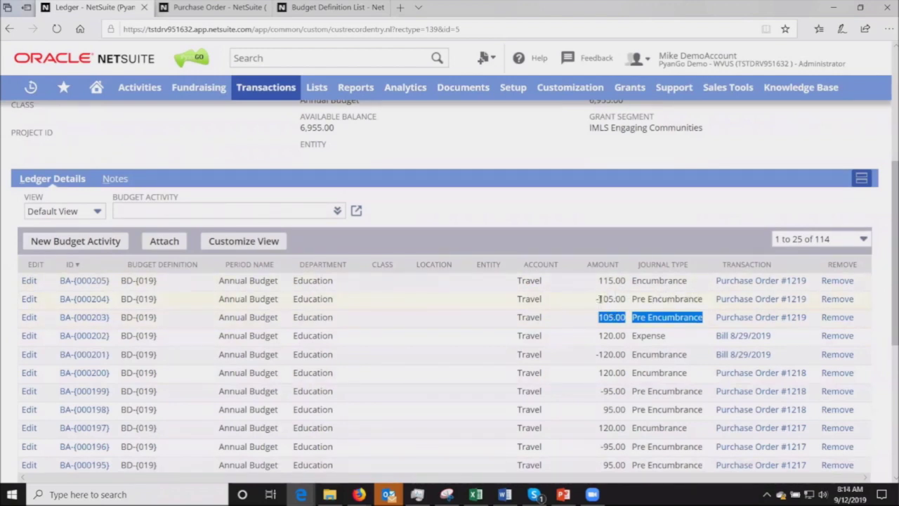
pyautogui.moveTo(596, 299); pyautogui.dragTo(706, 306)
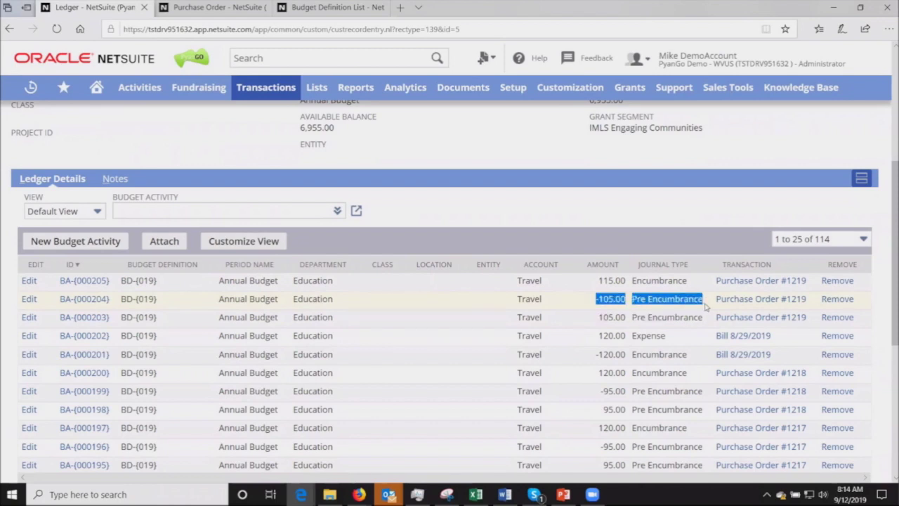
pyautogui.moveTo(598, 281); pyautogui.dragTo(702, 289)
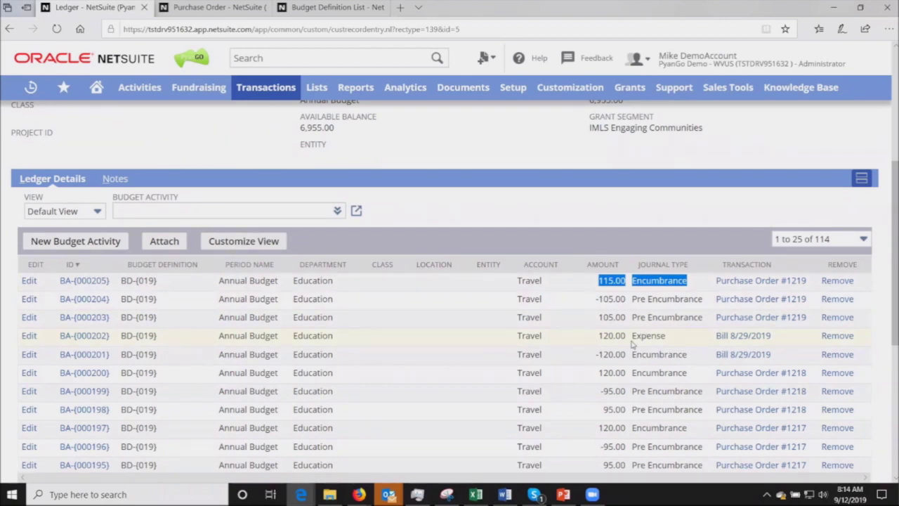
pyautogui.scroll(3, 633, 345)
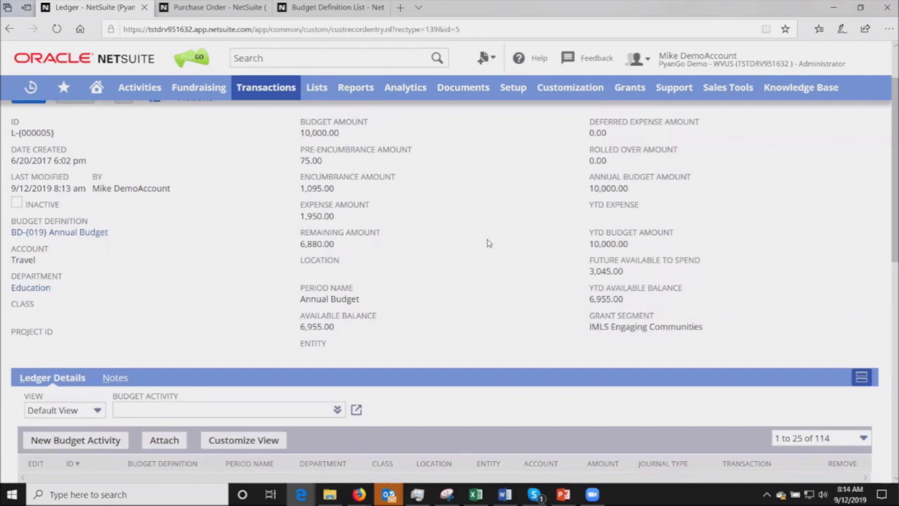
pyautogui.scroll(1, 435, 245)
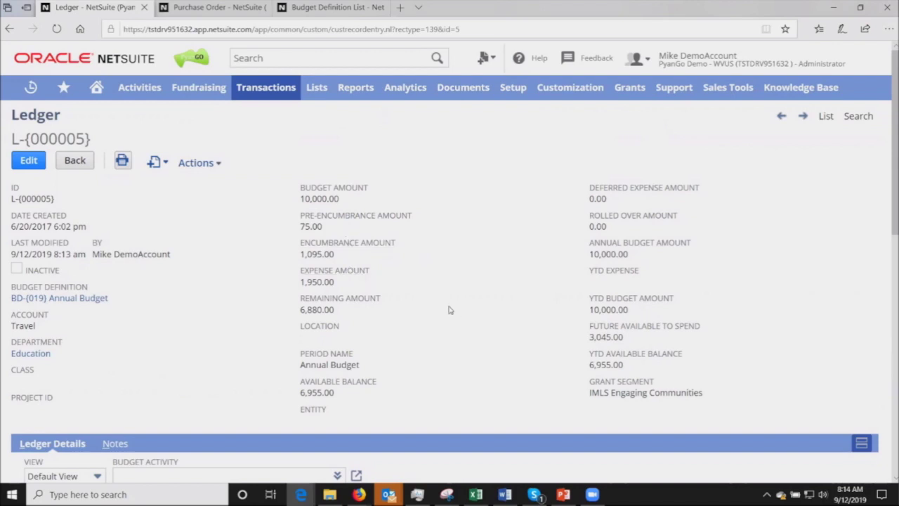
# Bring up the bill from purchase order 1219 and select its 115.00 6140 Travel expense line
pyautogui.hotkey('ctrl', 'Tab')
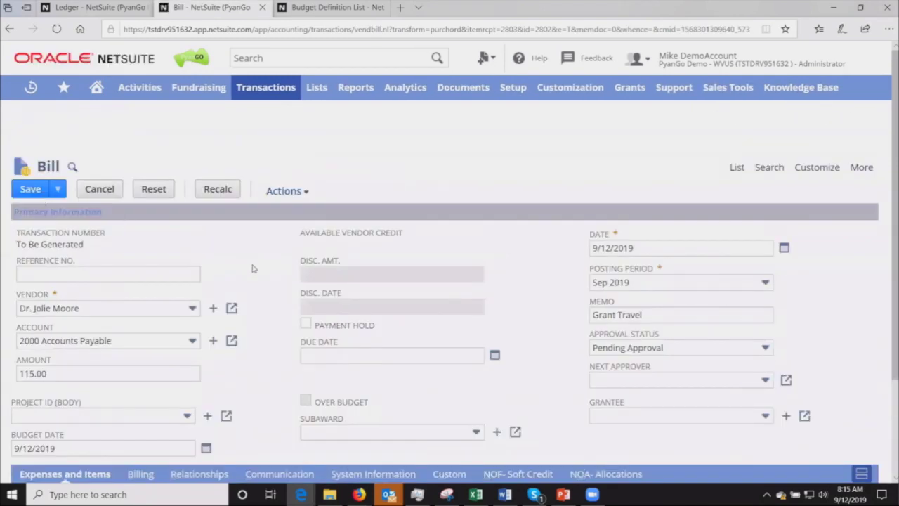
pyautogui.scroll(-3, 268, 317)
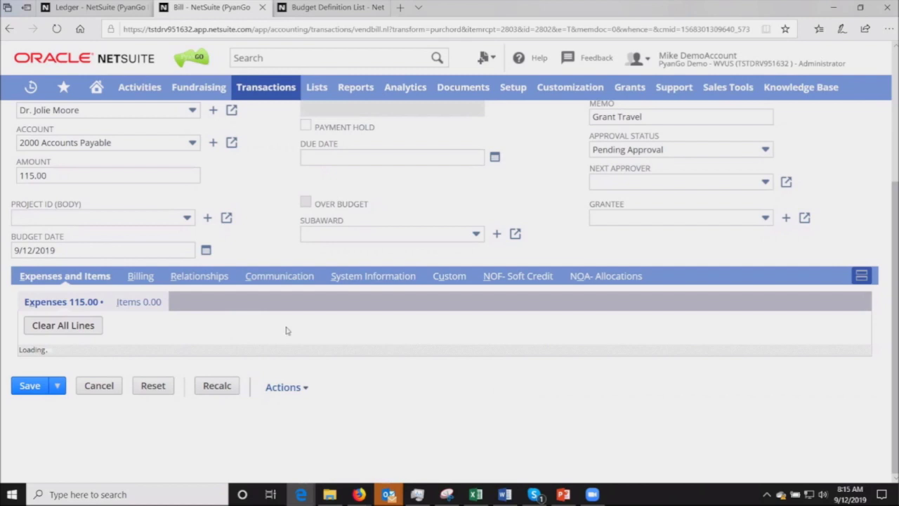
pyautogui.click(415, 400)
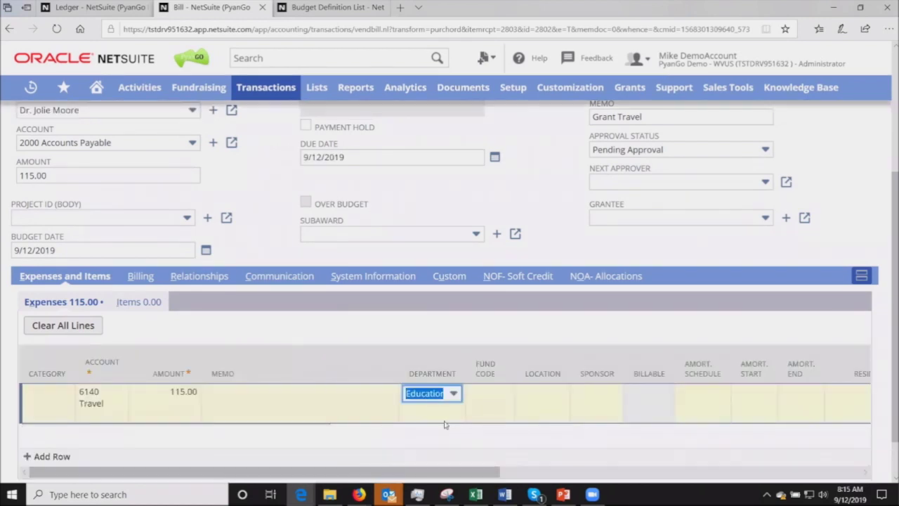
# Keep Education as the department on the bill's Travel expense line
pyautogui.click(453, 393)
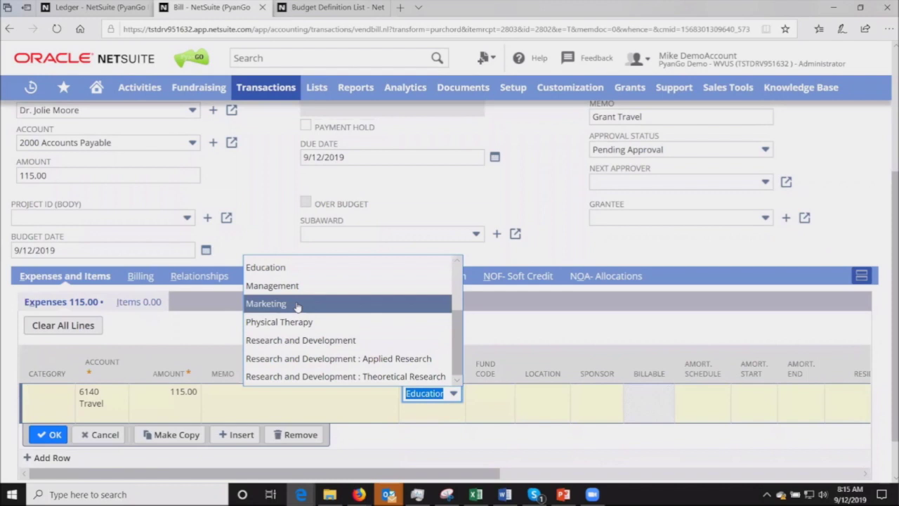
pyautogui.click(385, 450)
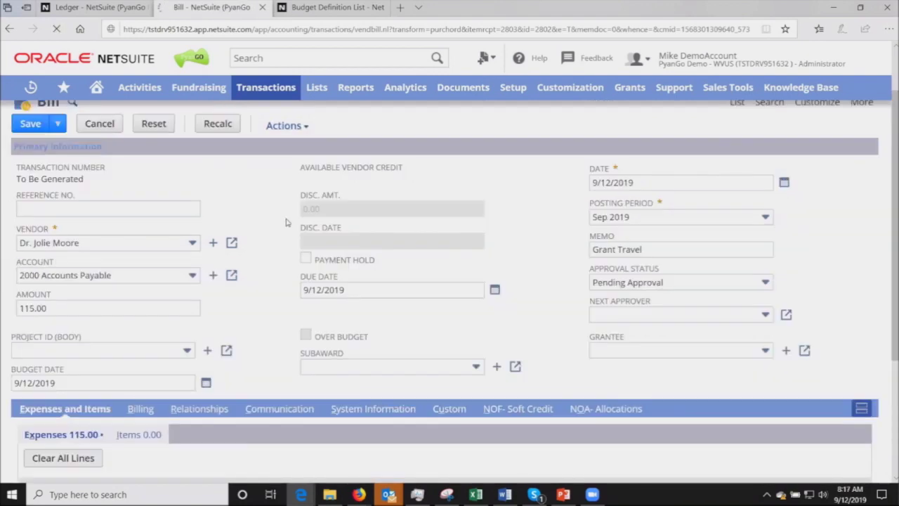
pyautogui.click(87, 8)
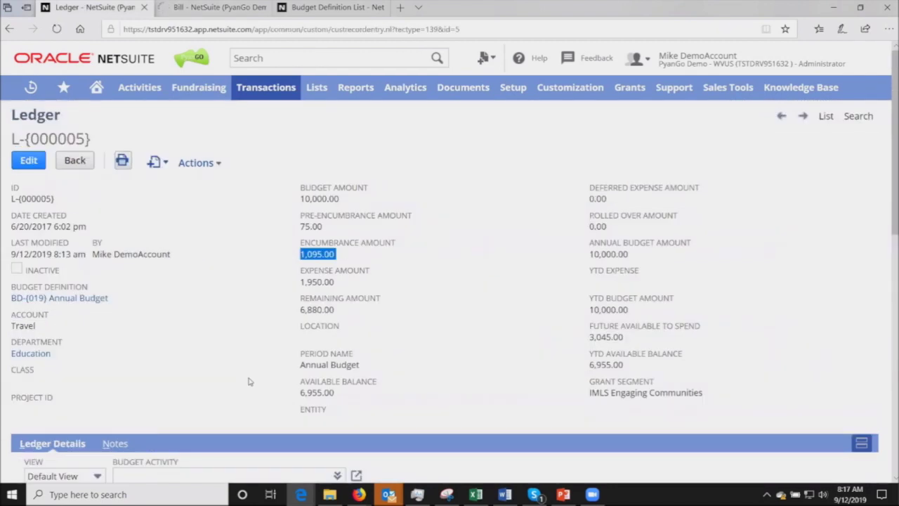
pyautogui.press('F5')
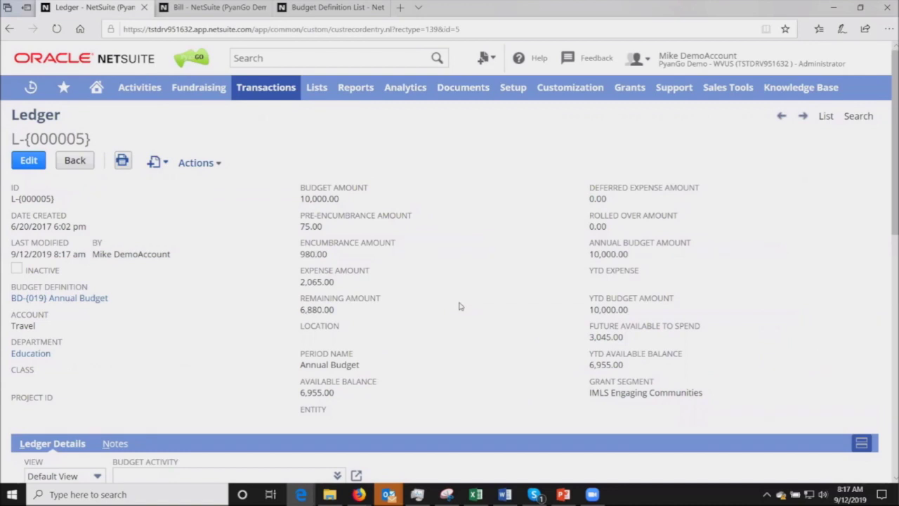
pyautogui.scroll(-1, 453, 320)
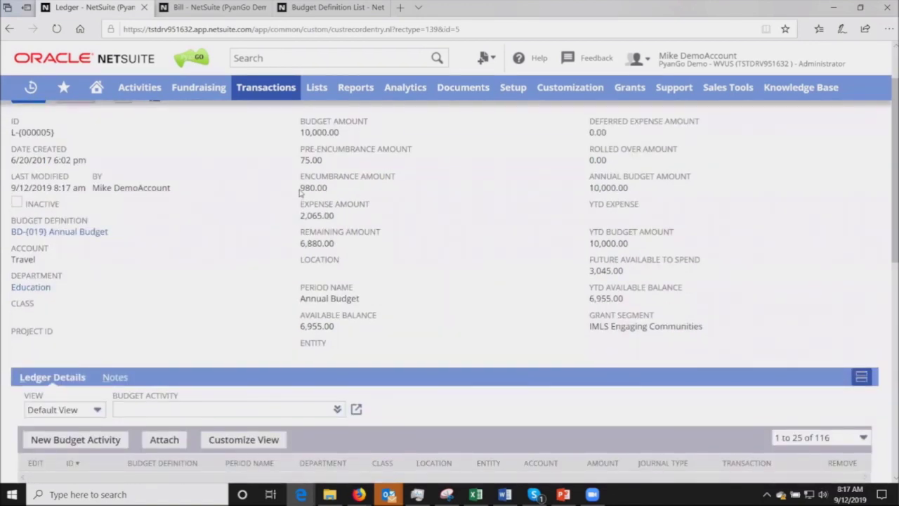
pyautogui.moveTo(305, 187); pyautogui.dragTo(331, 188)
pyautogui.moveTo(302, 216); pyautogui.dragTo(395, 238)
pyautogui.scroll(-2, 469, 317)
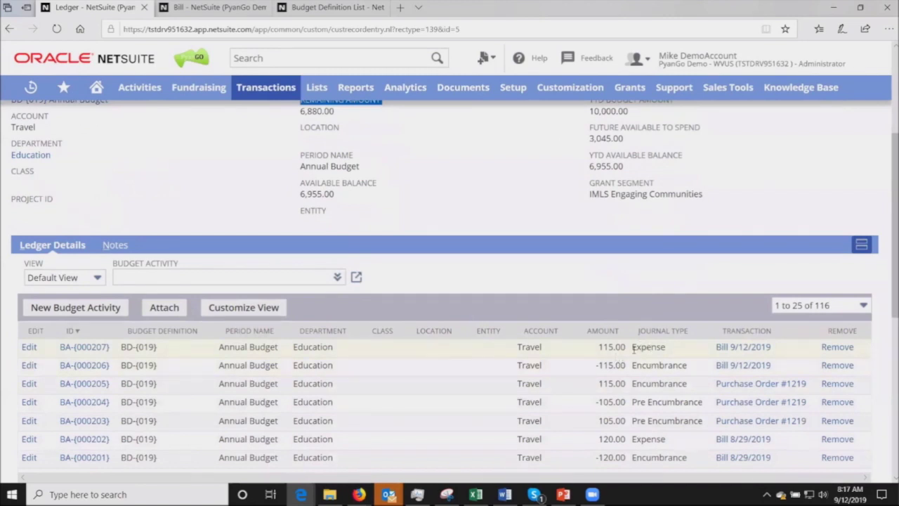
pyautogui.moveTo(633, 349); pyautogui.dragTo(665, 350)
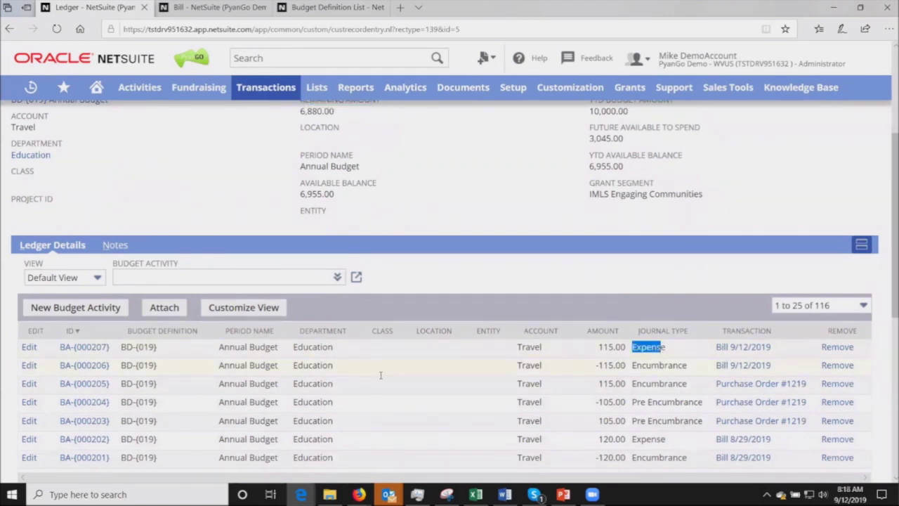
pyautogui.click(84, 348)
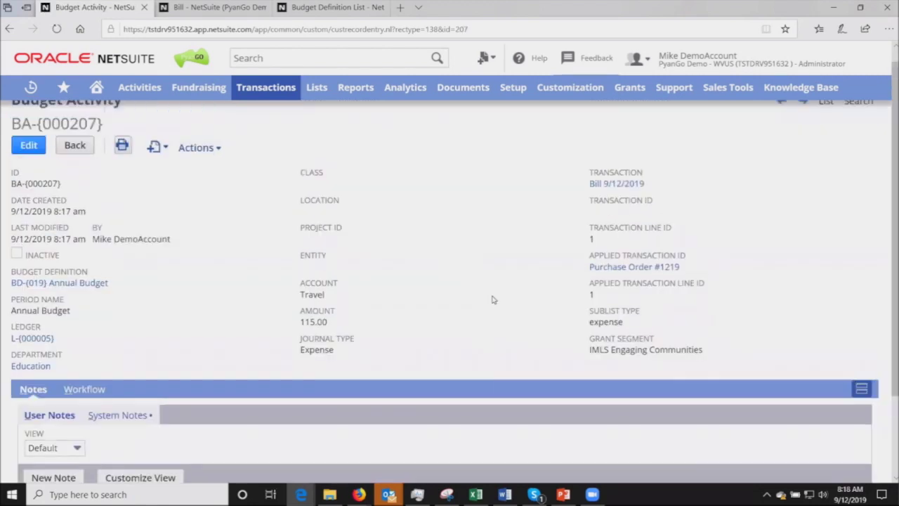
pyautogui.scroll(1, 493, 299)
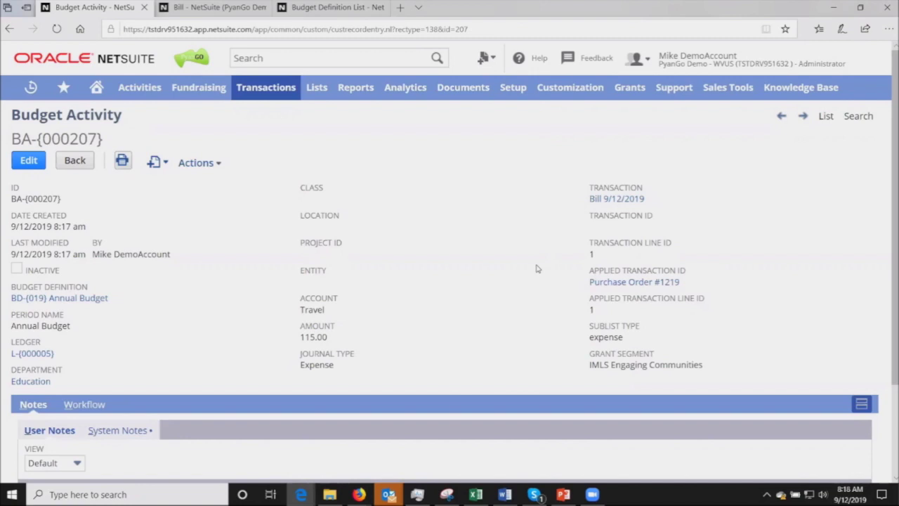
pyautogui.click(73, 168)
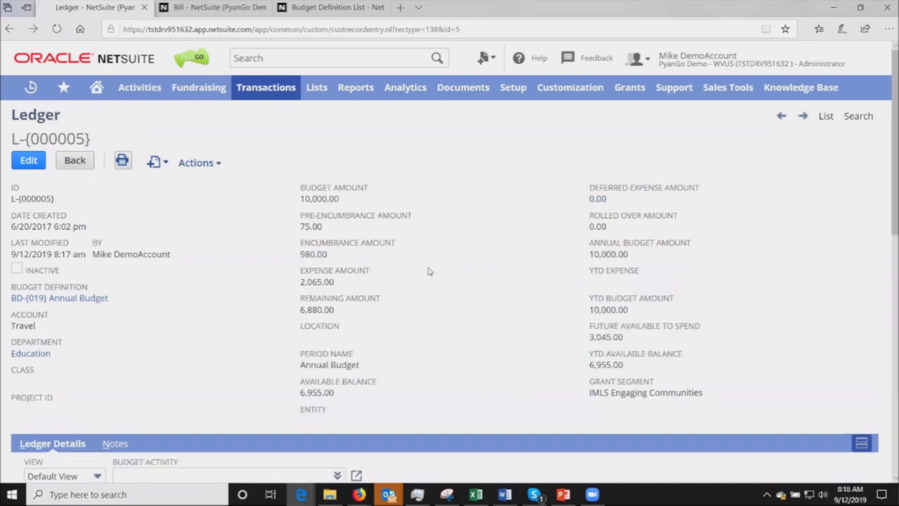
# Run the Accounts Over Budget Count KPI saved search from the list
pyautogui.scroll(-3, 429, 271)
pyautogui.scroll(1, 442, 264)
pyautogui.scroll(2, 442, 157)
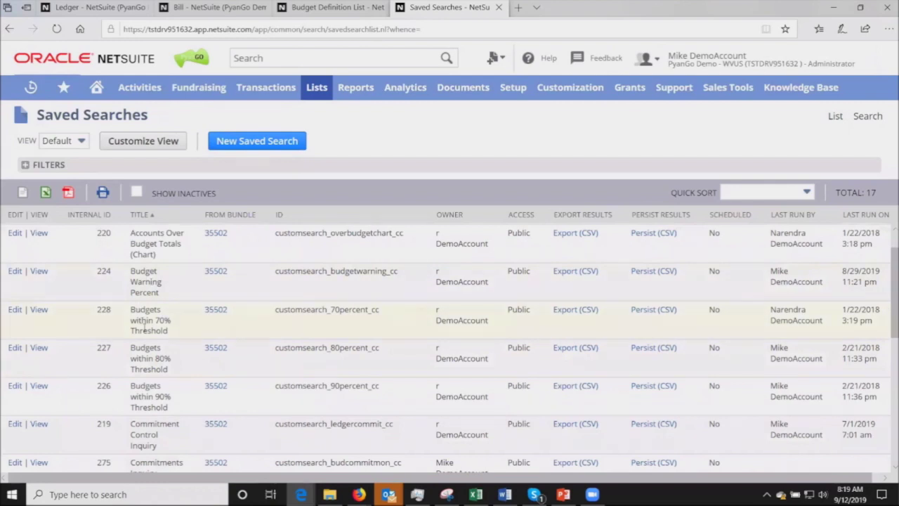
pyautogui.scroll(1, 161, 394)
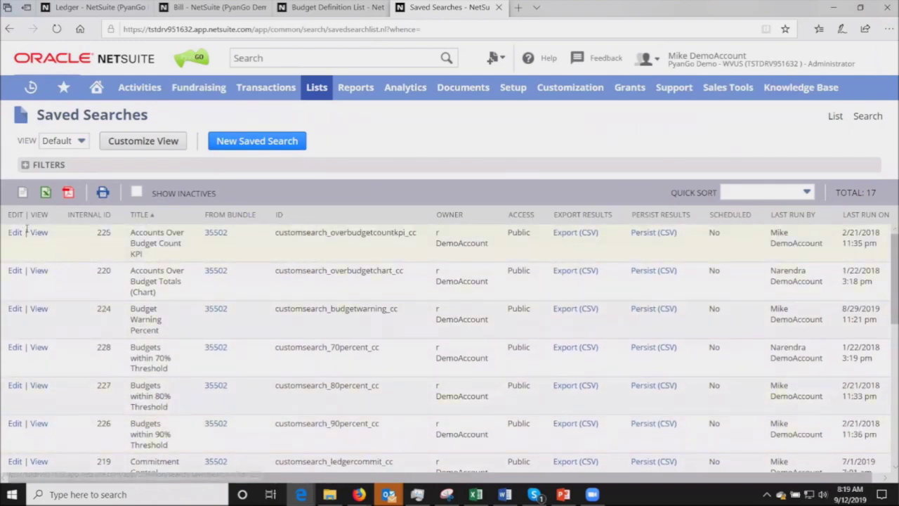
pyautogui.click(26, 232)
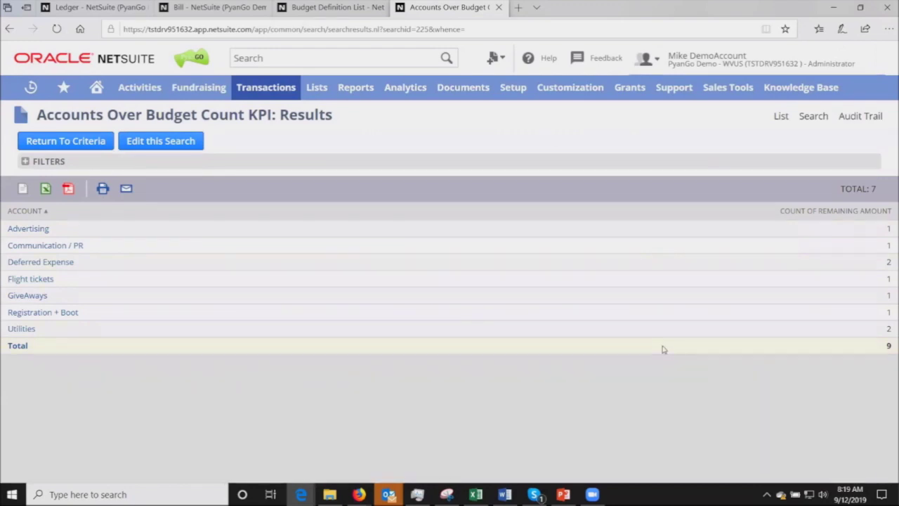
pyautogui.click(8, 30)
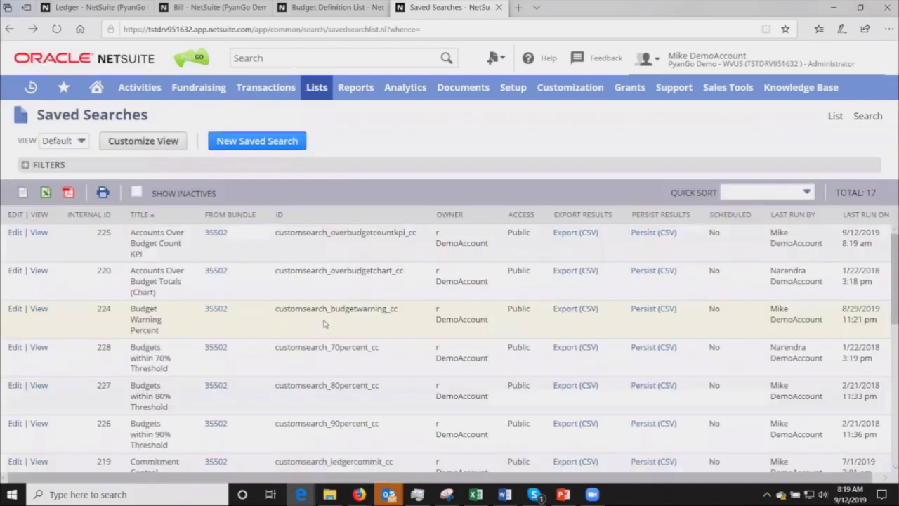
pyautogui.scroll(-4, 323, 323)
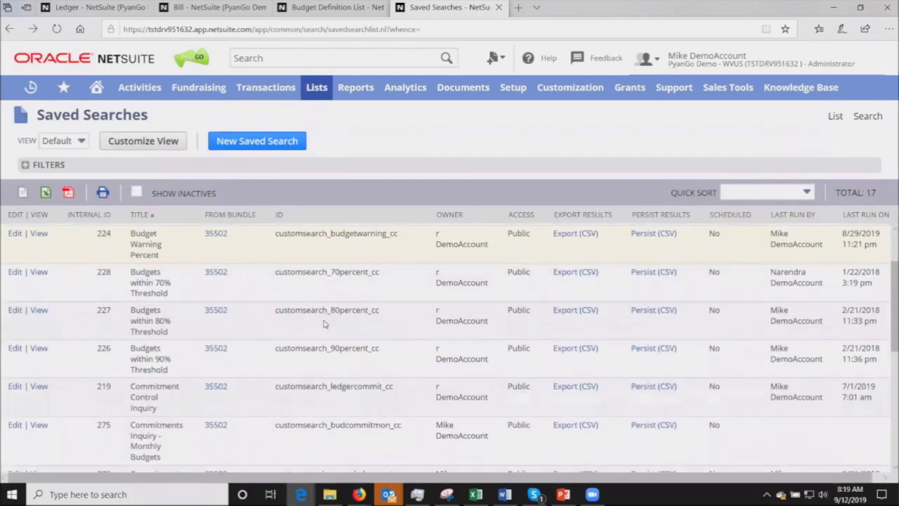
pyautogui.scroll(-1, 323, 326)
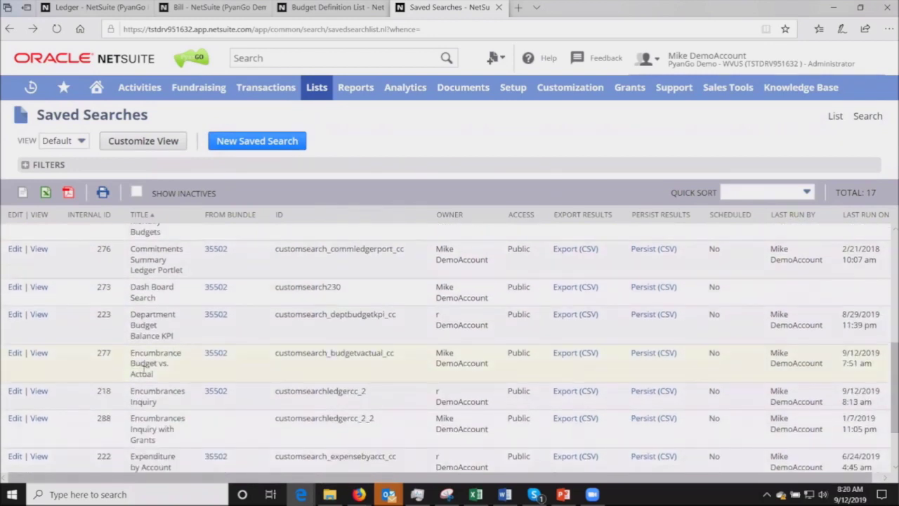
pyautogui.click(35, 353)
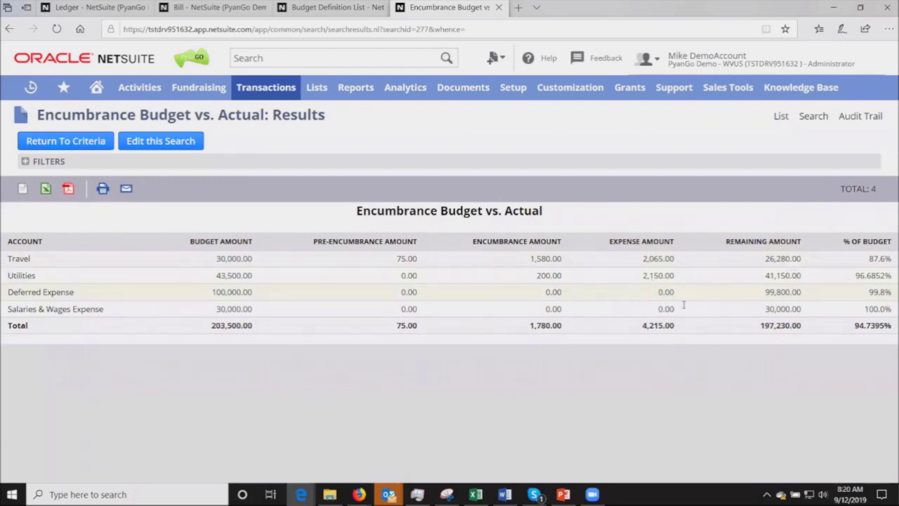
# Point out the Pre-Encumbrance and Encumbrance Amount columns, then return to Saved Searches
pyautogui.moveTo(316, 240); pyautogui.dragTo(578, 241)
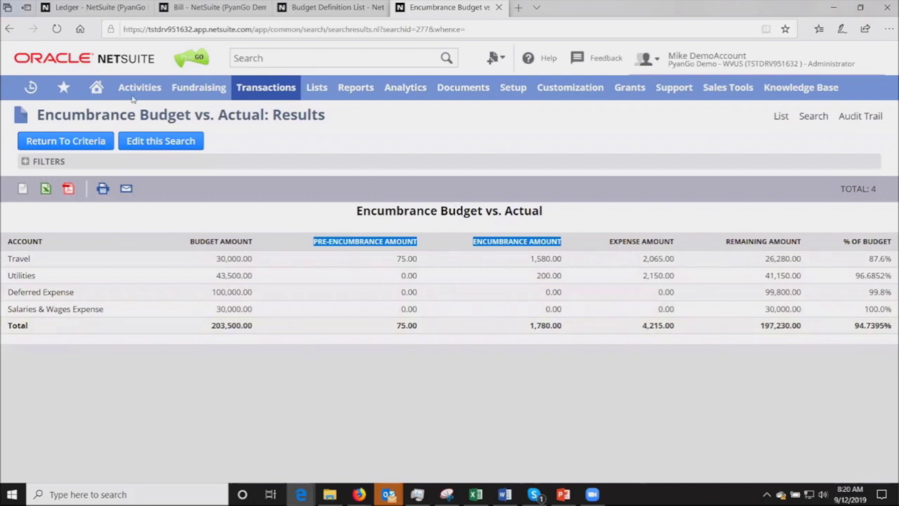
pyautogui.click(7, 29)
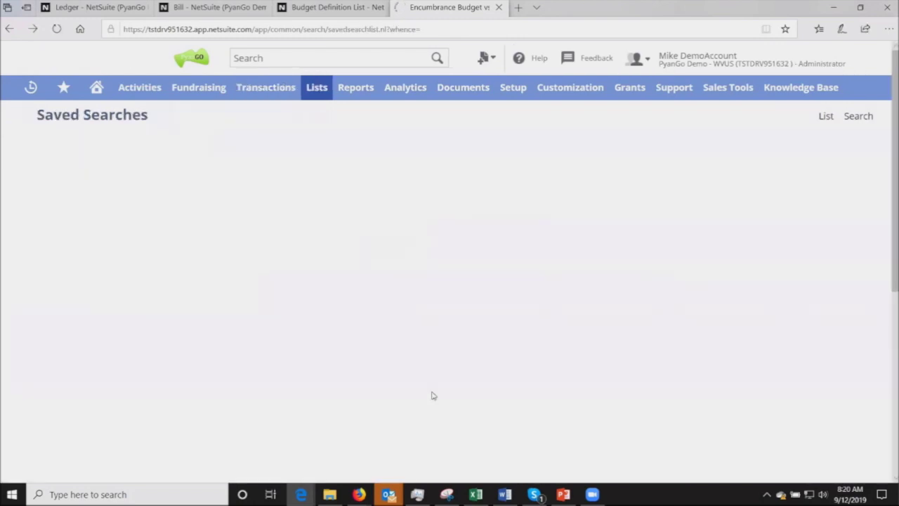
# View the Expenditure by Account (Chart) results for 6 accounts, then return to Saved Searches
pyautogui.scroll(-3, 433, 395)
pyautogui.scroll(-3, 433, 396)
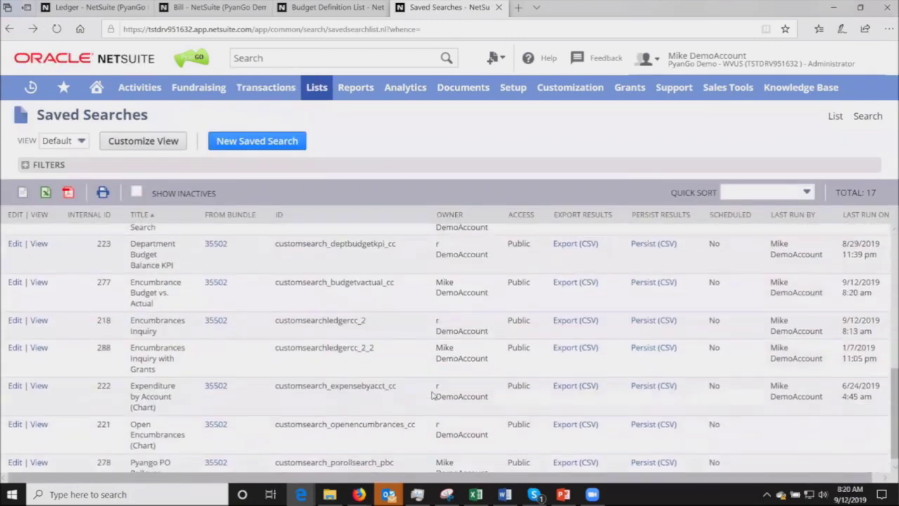
pyautogui.click(39, 377)
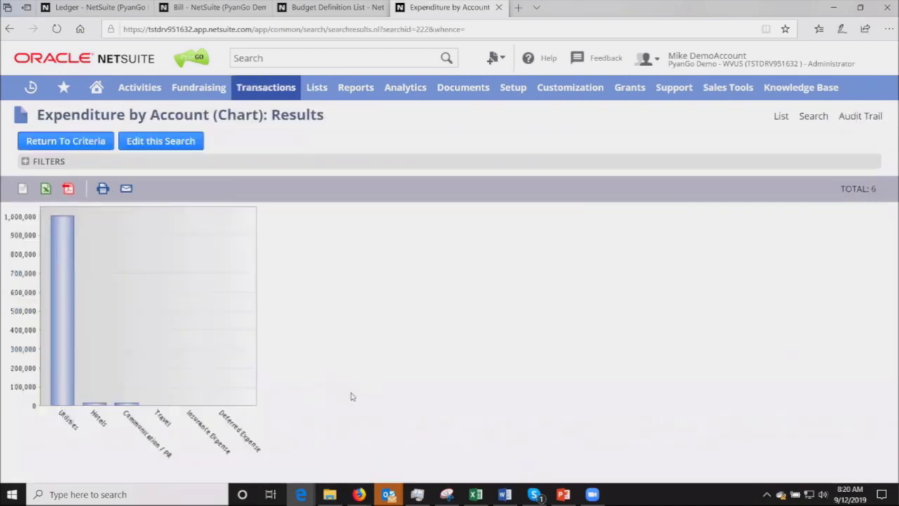
pyautogui.hotkey('alt', 'Left')
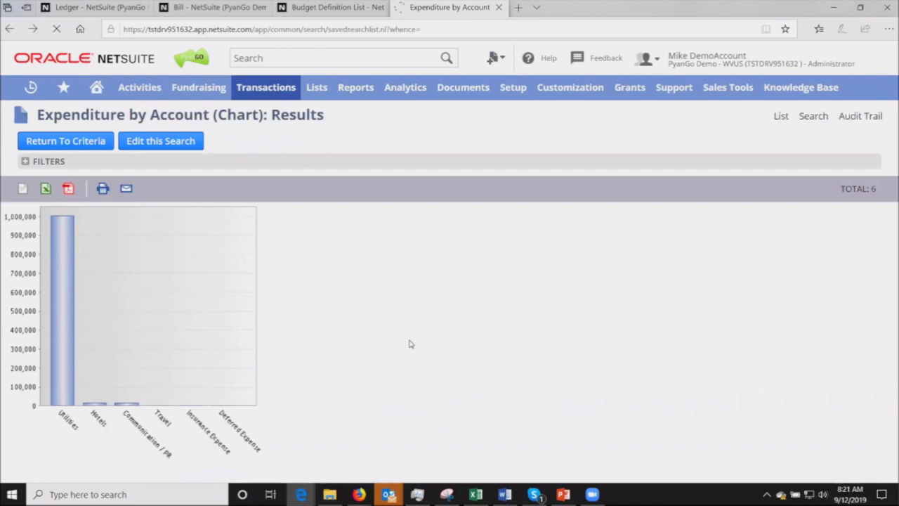
pyautogui.scroll(-6, 309, 376)
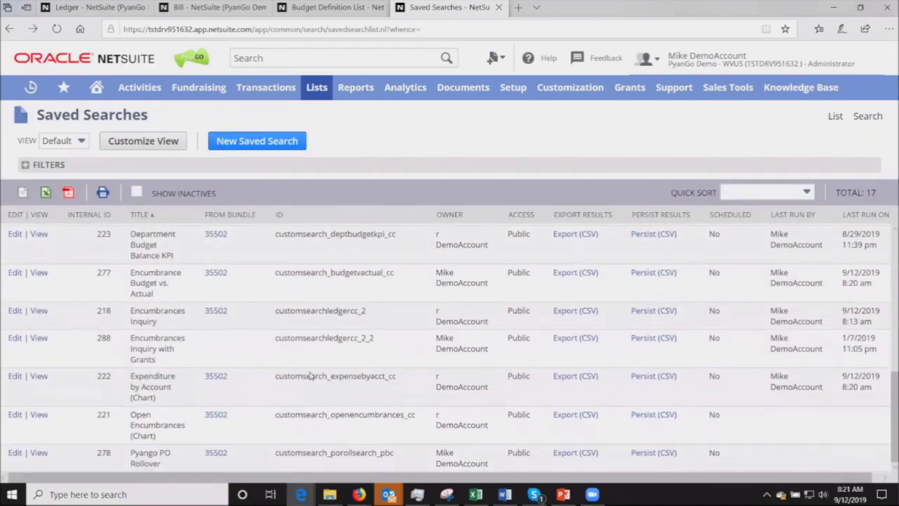
pyautogui.scroll(3, 313, 376)
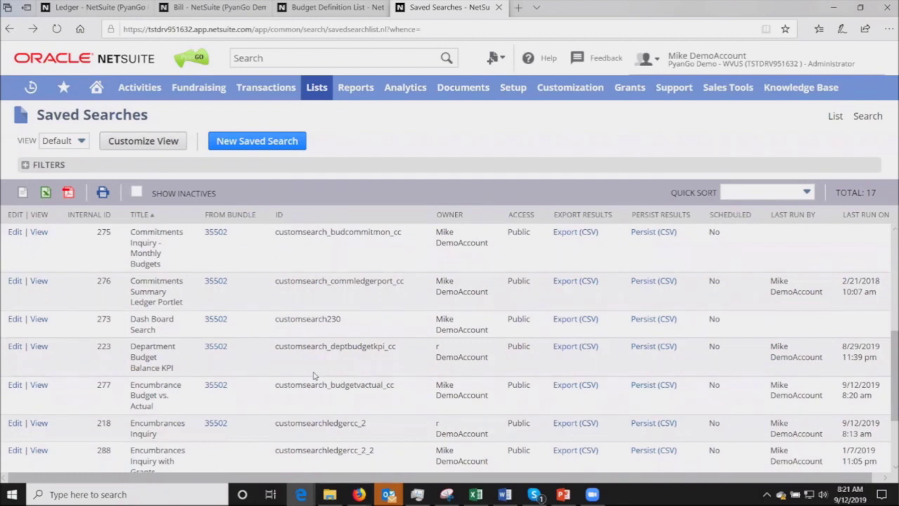